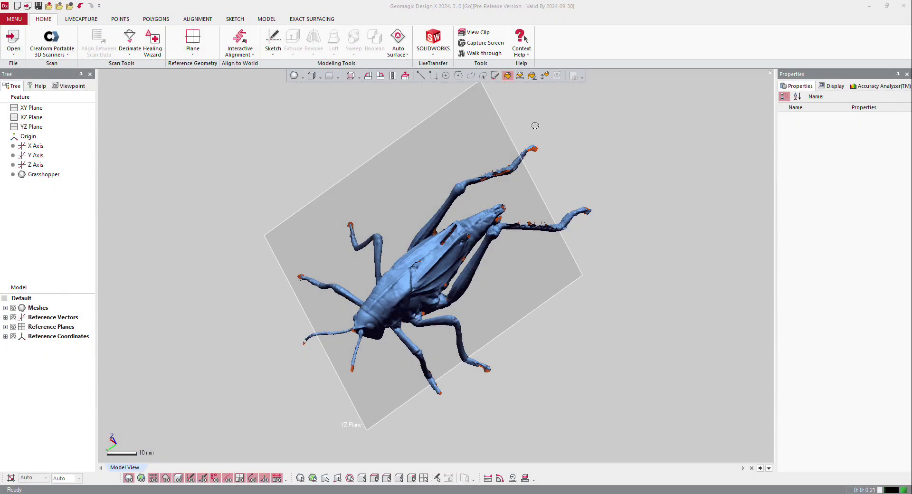
Orbit and zoom the view to inspect the grasshopper scan mesh.
{"action": "right_click_drag", "start_coordinate": [436, 281], "coordinate": [402, 270]}
{"action": "scroll", "coordinate": [397, 286], "scroll_direction": "up", "scroll_amount": 3}
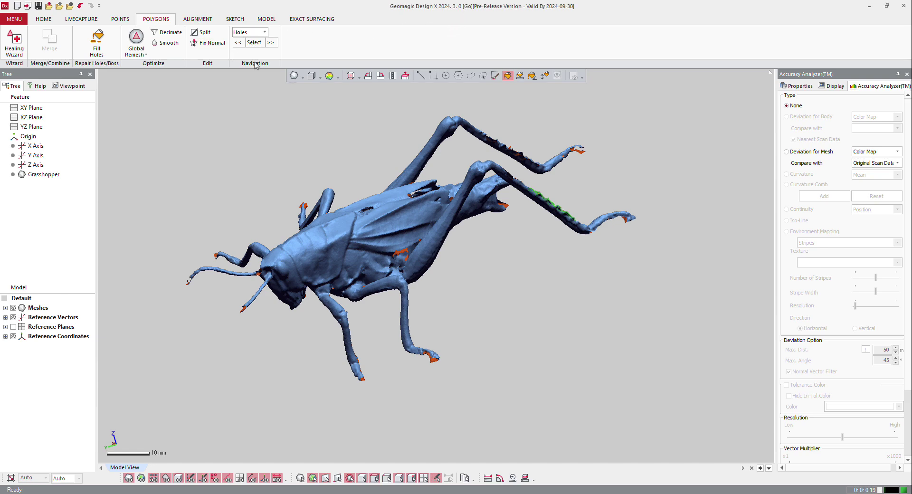
Step through the open holes and select the gap near the grasshopper's neck, zooming in on it.
{"action": "left_click", "coordinate": [255, 42]}
{"action": "left_click", "coordinate": [273, 43]}
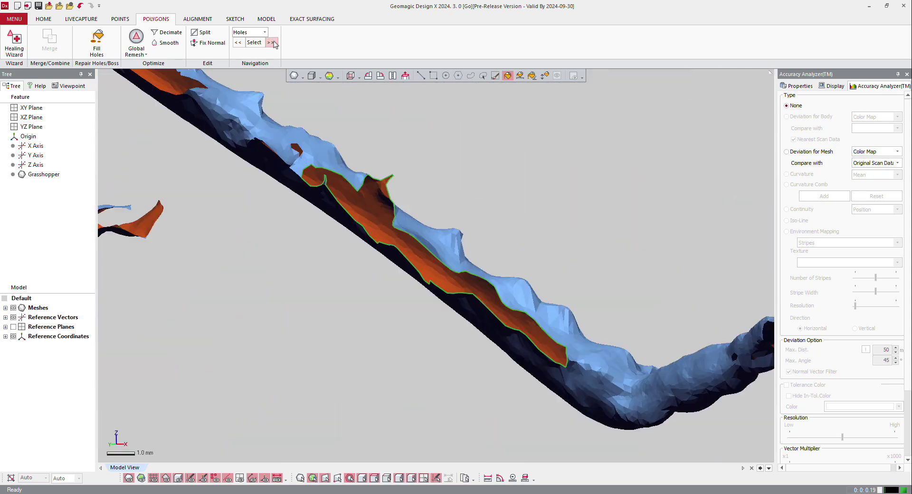
{"action": "left_click", "coordinate": [274, 43]}
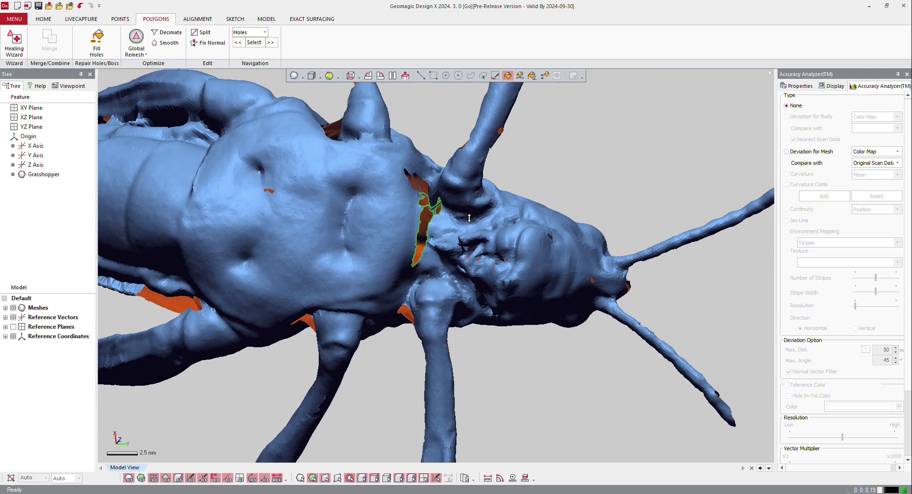
{"action": "left_click", "coordinate": [255, 43]}
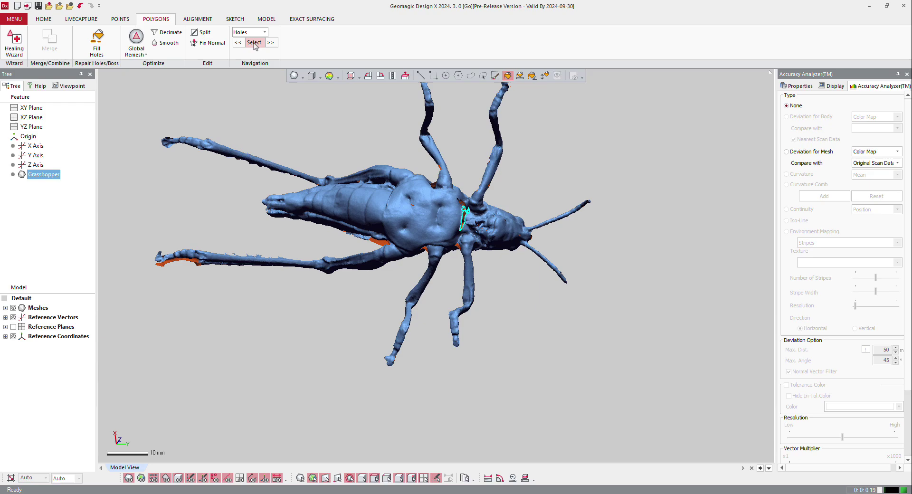
{"action": "scroll", "coordinate": [465, 216], "scroll_direction": "up", "scroll_amount": 2}
{"action": "scroll", "coordinate": [466, 217], "scroll_direction": "up", "scroll_amount": 2}
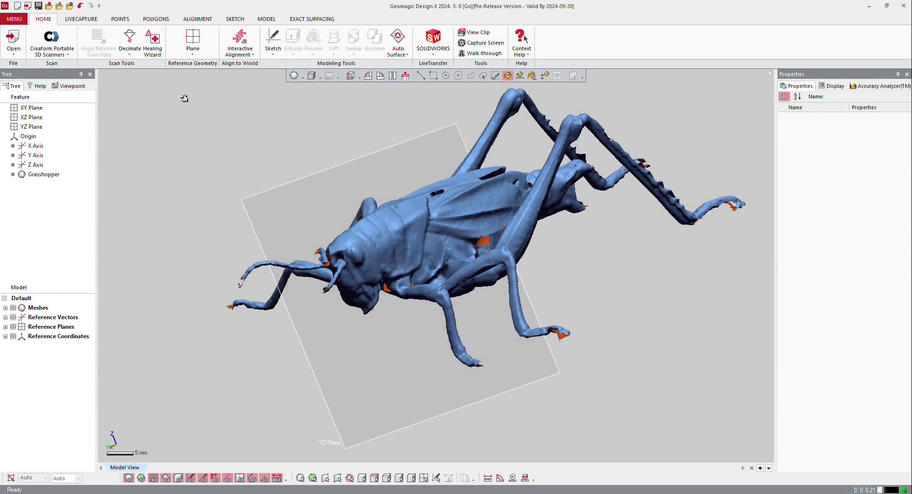
Run the Healing Wizard on the detected defects, retry the remaining singularities, and accept the failure notice.
{"action": "left_click", "coordinate": [153, 42]}
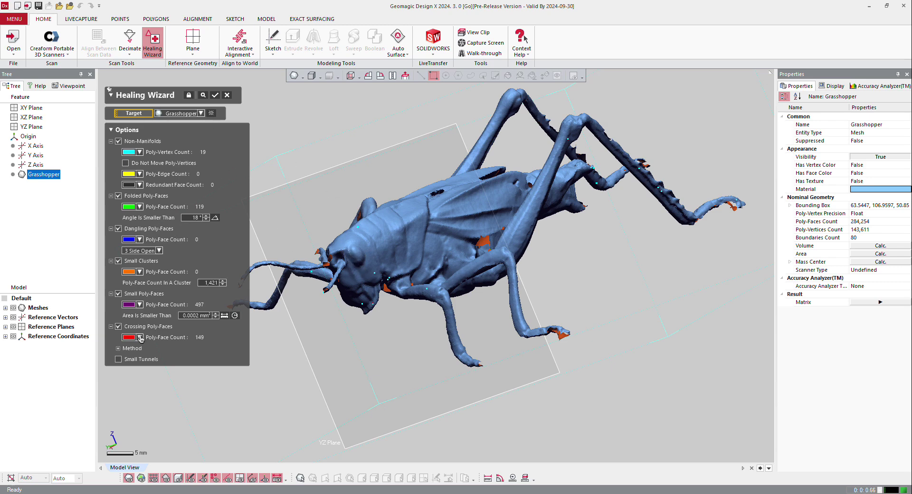
{"action": "left_click", "coordinate": [218, 96]}
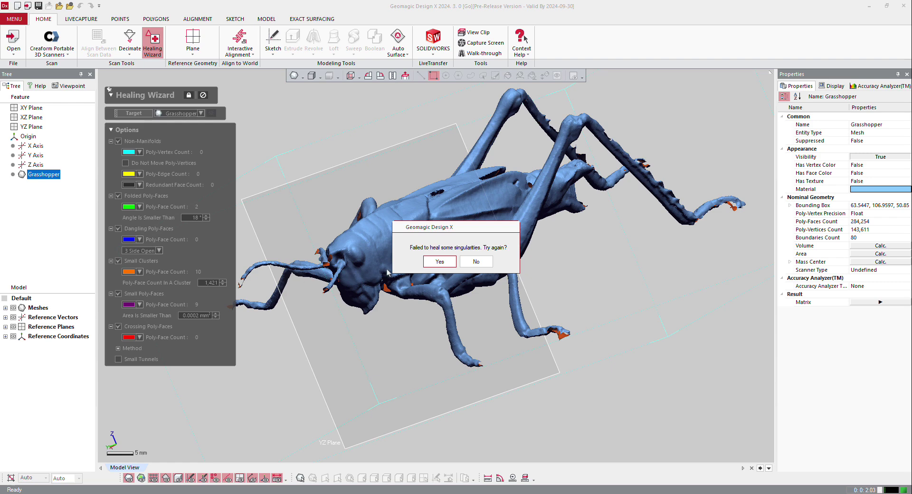
{"action": "left_click", "coordinate": [439, 261]}
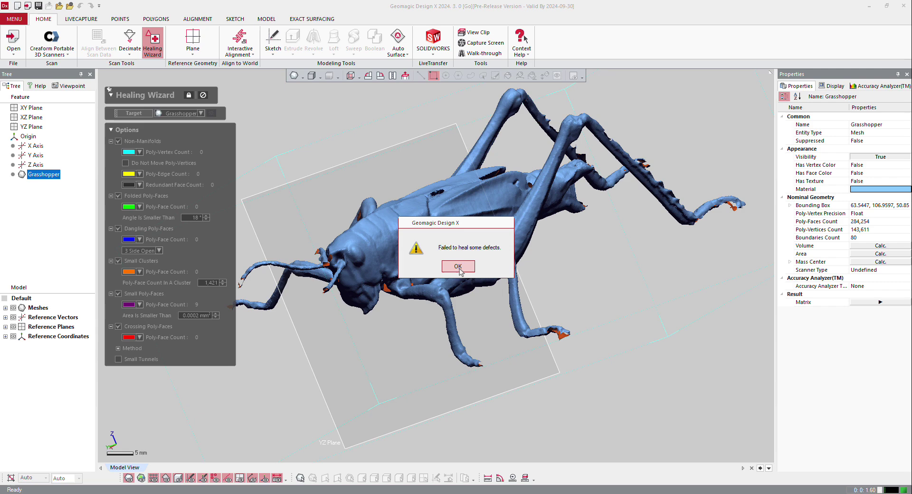
{"action": "left_click", "coordinate": [716, 299]}
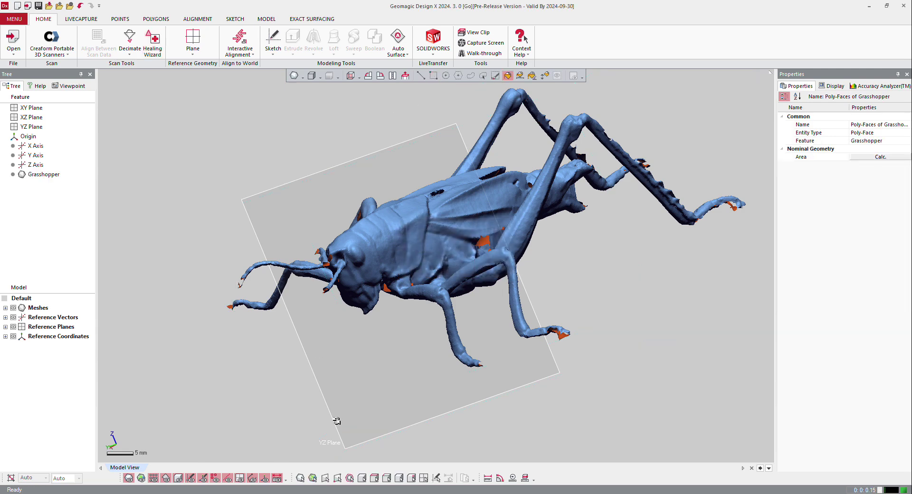
Orbit the healed grasshopper to inspect the unresolved defects.
{"action": "right_click_drag", "start_coordinate": [444, 284], "coordinate": [564, 300]}
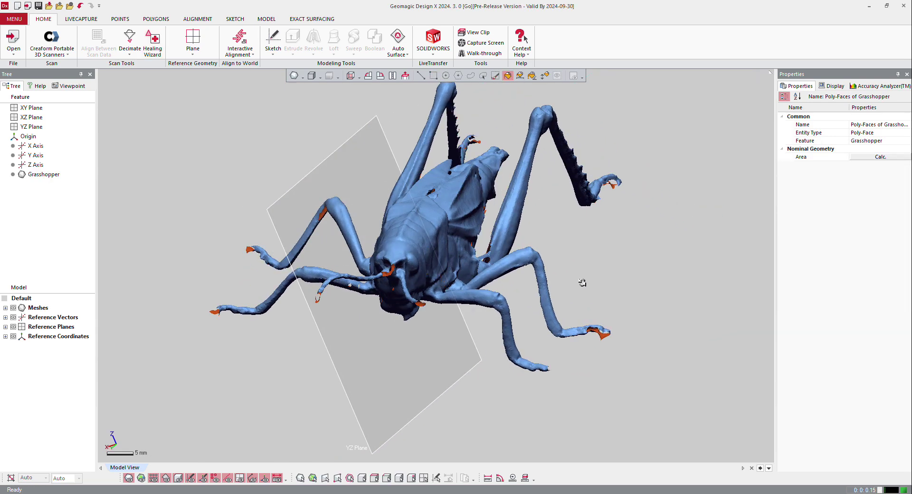
{"action": "right_click_drag", "start_coordinate": [519, 90], "coordinate": [454, 259]}
{"action": "right_click_drag", "start_coordinate": [490, 231], "coordinate": [472, 304]}
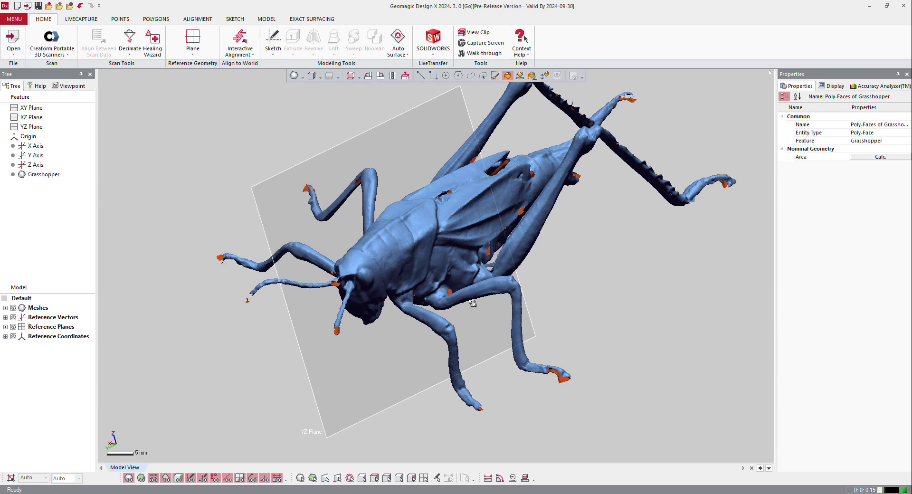
{"action": "left_click", "coordinate": [163, 20]}
Apply Fix Normal to the grasshopper mesh with Automatic method and Repair Tangled Poly-Faces.
{"action": "left_click", "coordinate": [202, 46]}
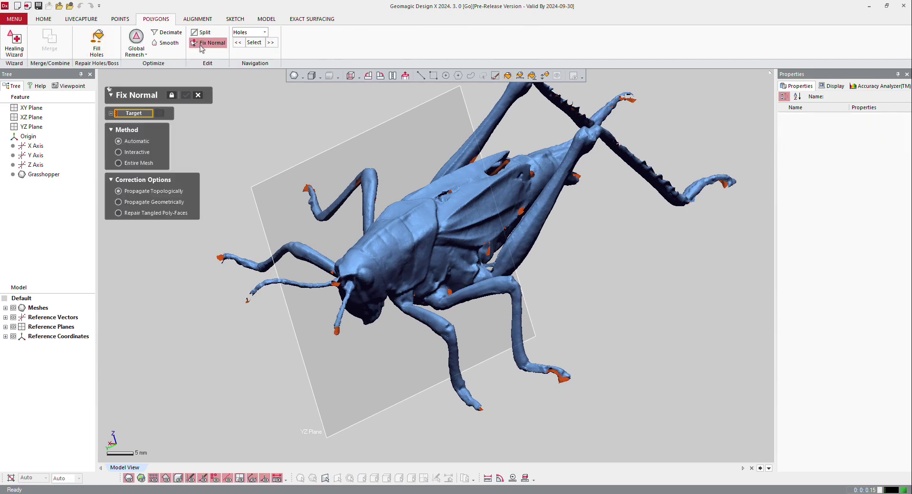
{"action": "left_click", "coordinate": [119, 163]}
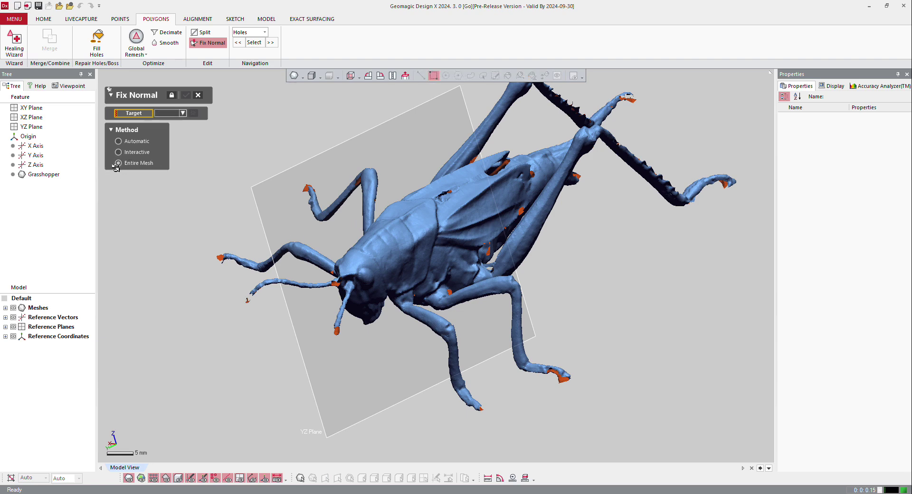
{"action": "left_click", "coordinate": [397, 240]}
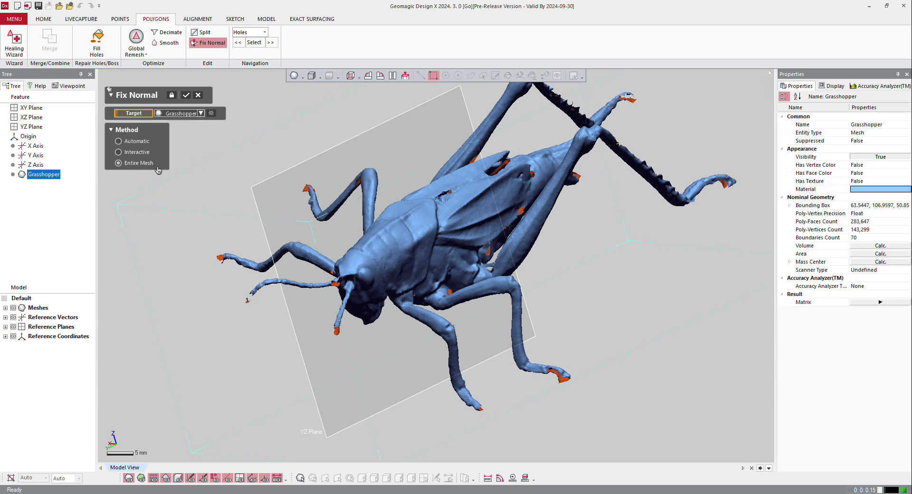
{"action": "left_click", "coordinate": [135, 143]}
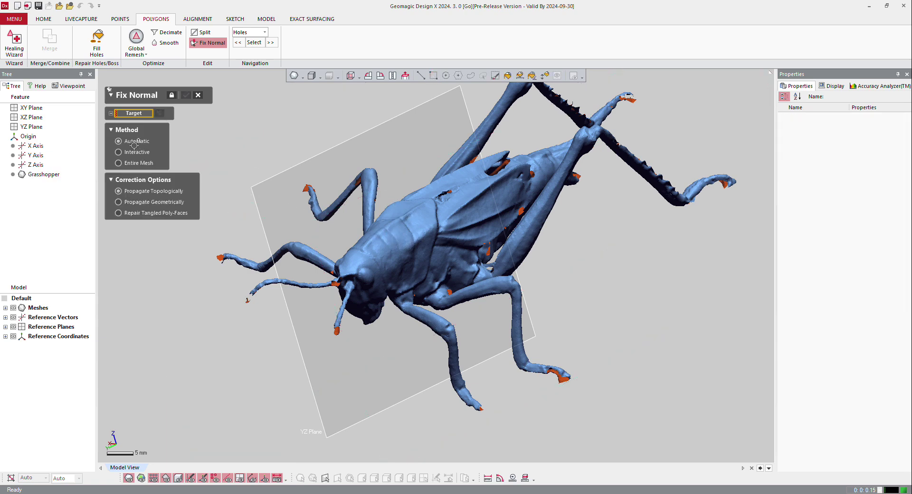
{"action": "left_click", "coordinate": [156, 215]}
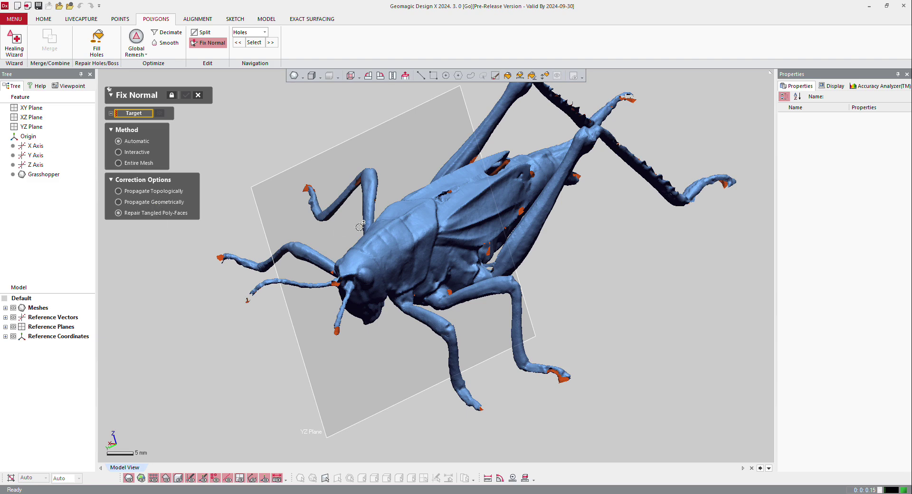
{"action": "left_click", "coordinate": [391, 236]}
{"action": "left_click", "coordinate": [186, 95]}
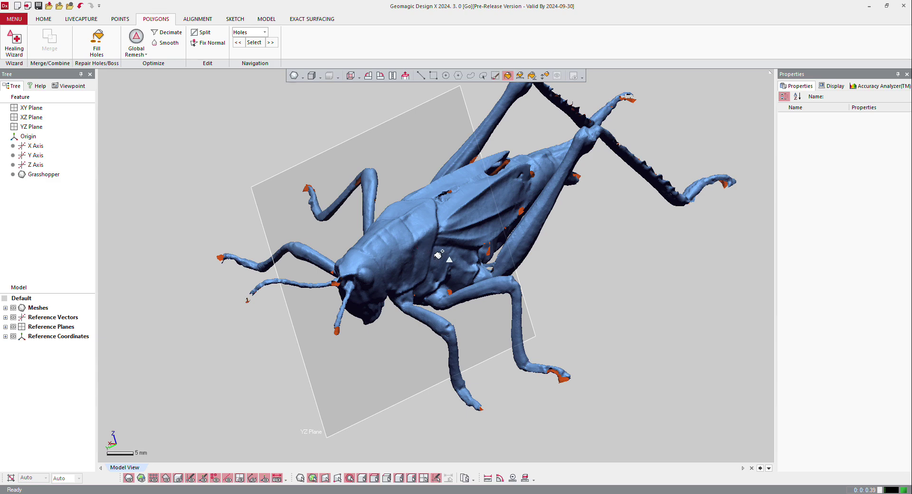
Global Remesh the grasshopper at 0.15 mm target average edge length as a clean manifold solid.
{"action": "scroll", "coordinate": [451, 291], "scroll_direction": "down", "scroll_amount": 2}
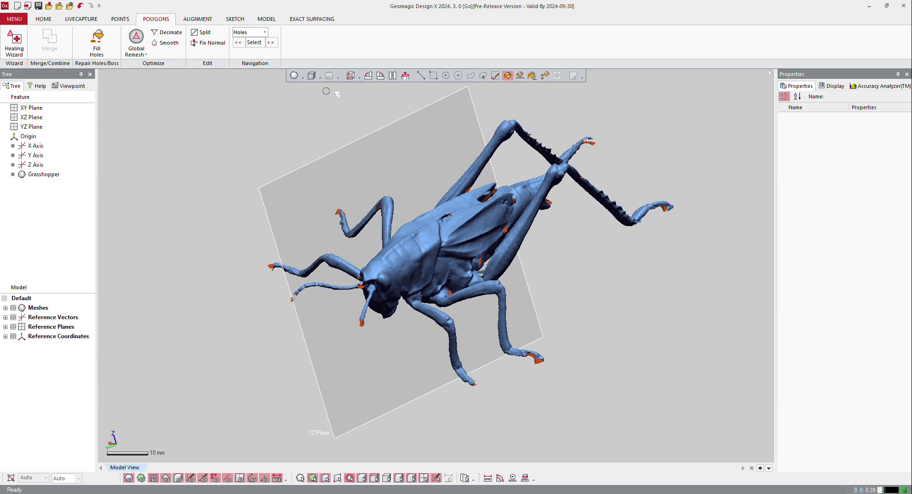
{"action": "left_click", "coordinate": [144, 37]}
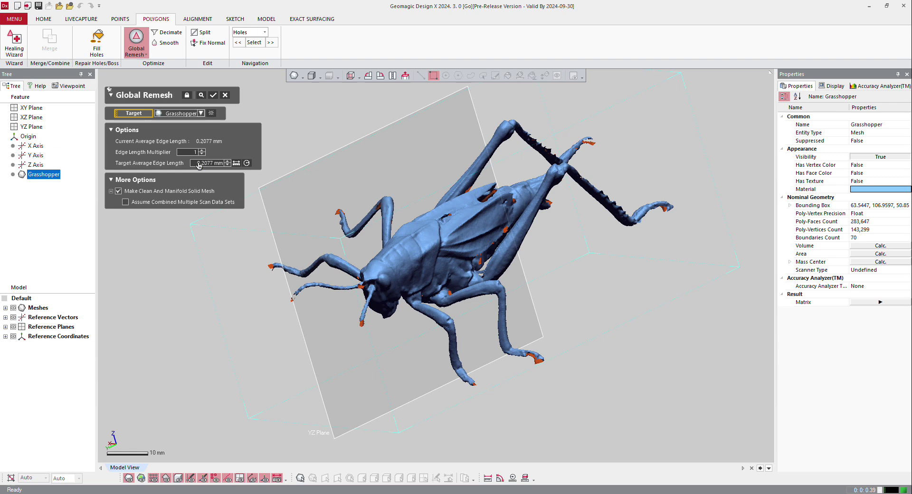
{"action": "double_click", "coordinate": [200, 163]}
{"action": "key", "text": "BackSpace"}
{"action": "type", "text": ".15"}
{"action": "key", "text": "Return"}
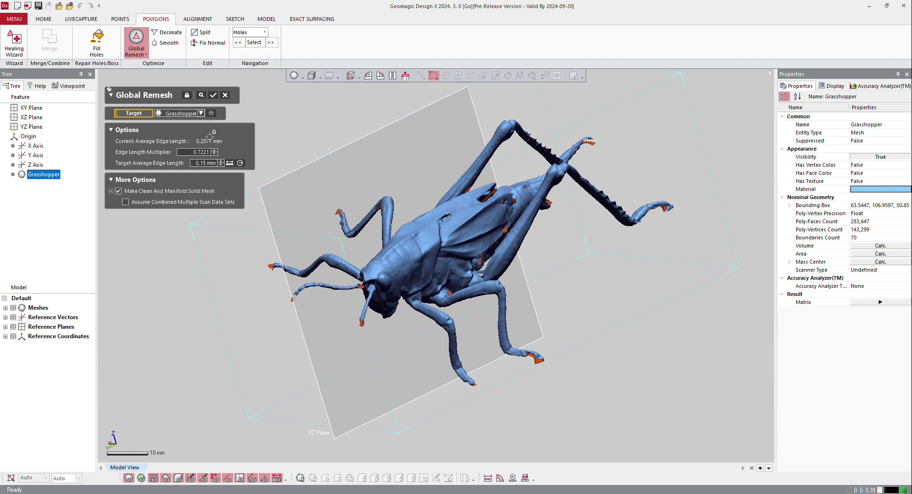
{"action": "left_click", "coordinate": [214, 96]}
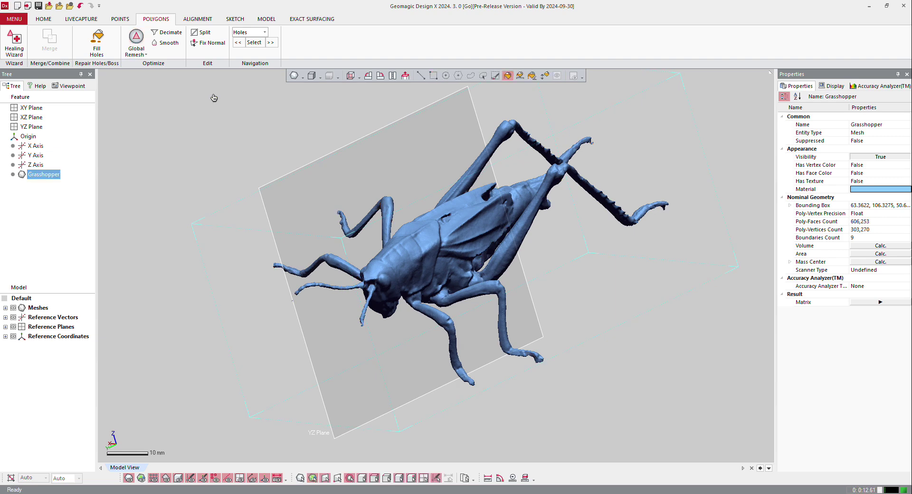
Select all grasshopper faces and apply the context-menu cleanup, reducing boundaries from 9 to 3.
{"action": "right_click_drag", "start_coordinate": [458, 298], "coordinate": [590, 199]}
{"action": "scroll", "coordinate": [354, 211], "scroll_direction": "down", "scroll_amount": 3}
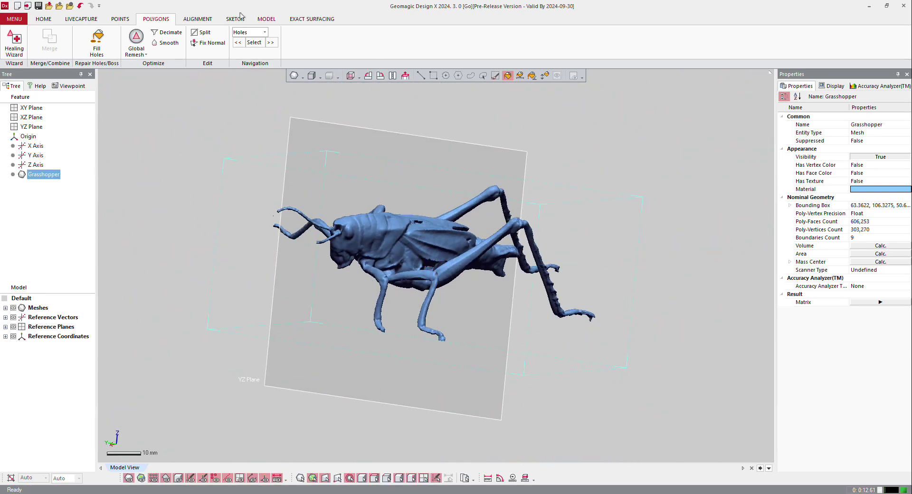
{"action": "right_click_drag", "start_coordinate": [328, 267], "coordinate": [257, 197]}
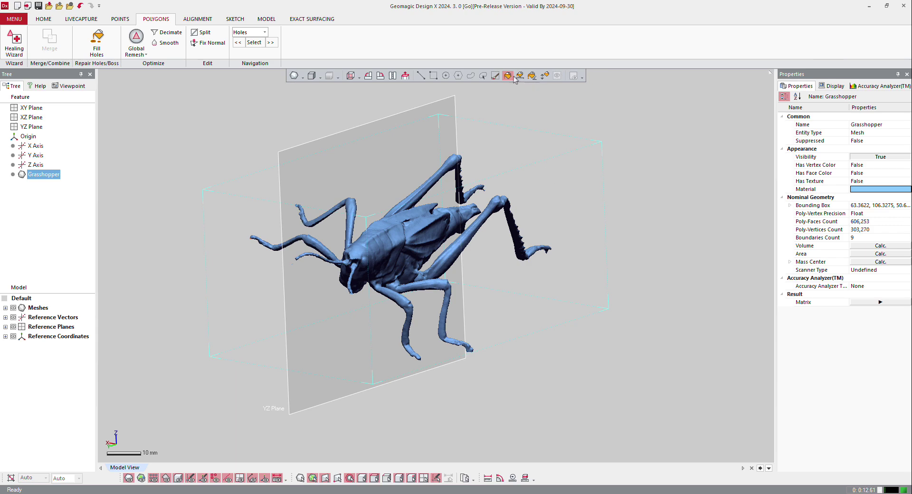
{"action": "double_click", "coordinate": [407, 207]}
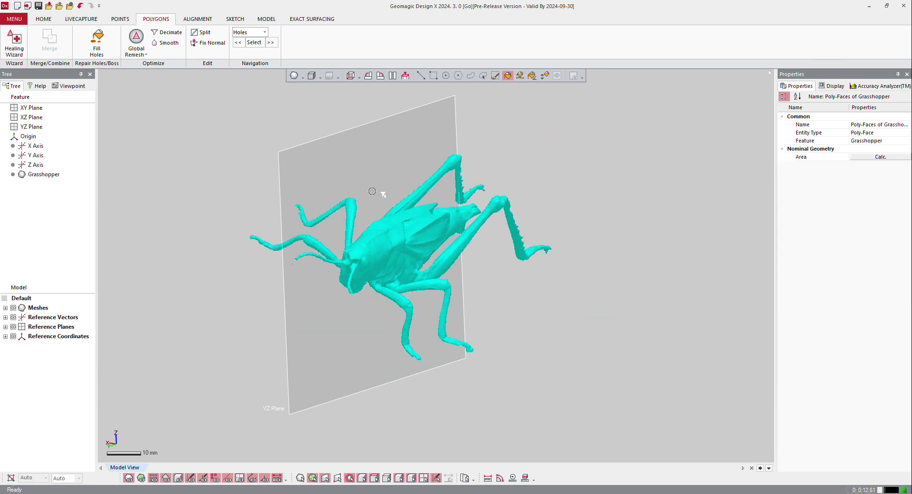
{"action": "right_click", "coordinate": [364, 189]}
{"action": "left_click", "coordinate": [423, 232]}
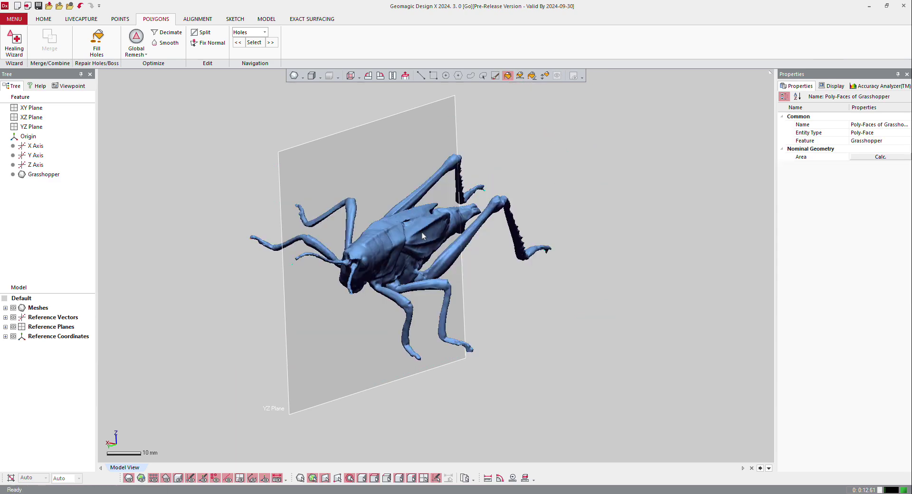
{"action": "left_click", "coordinate": [42, 174]}
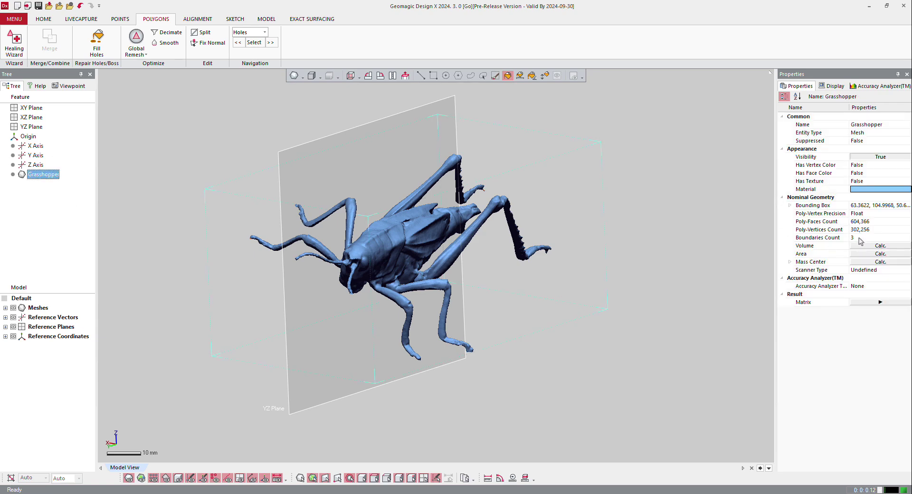
Fill the last three holes so the grasshopper reads 0 boundaries, then inspect it.
{"action": "left_click", "coordinate": [97, 43]}
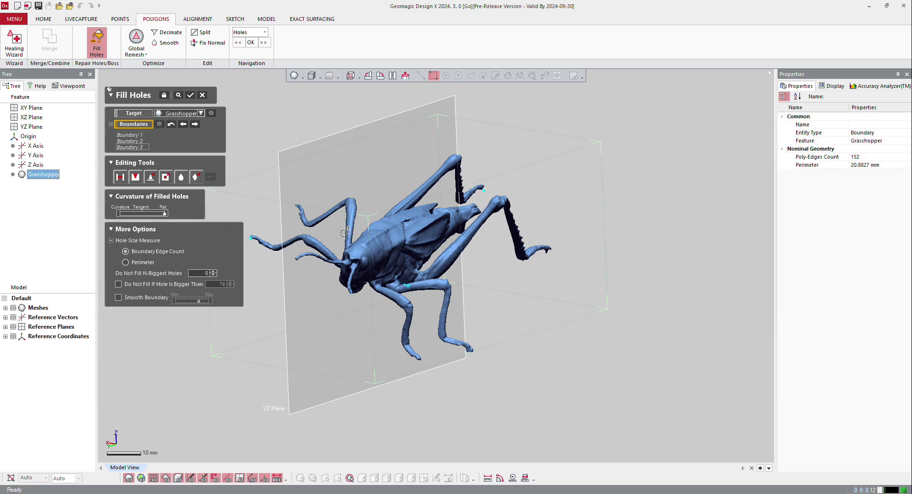
{"action": "left_click", "coordinate": [189, 96]}
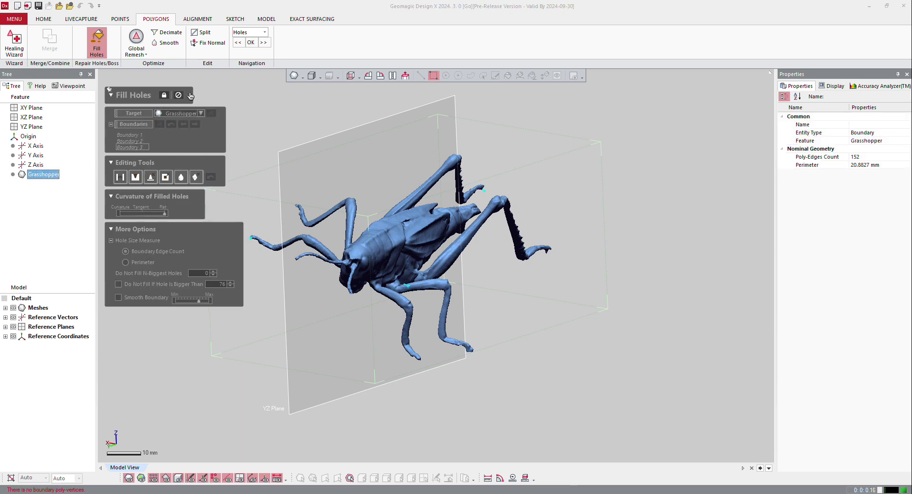
{"action": "left_click", "coordinate": [458, 266]}
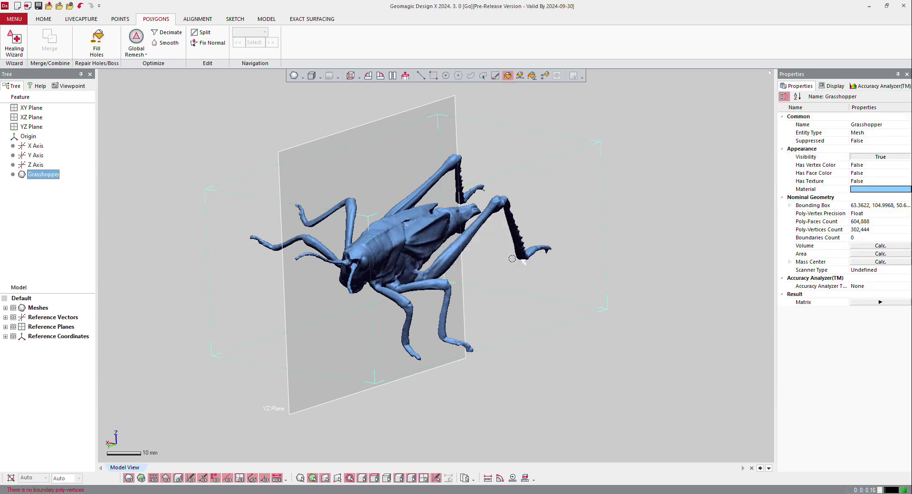
{"action": "right_click_drag", "start_coordinate": [370, 214], "coordinate": [354, 251]}
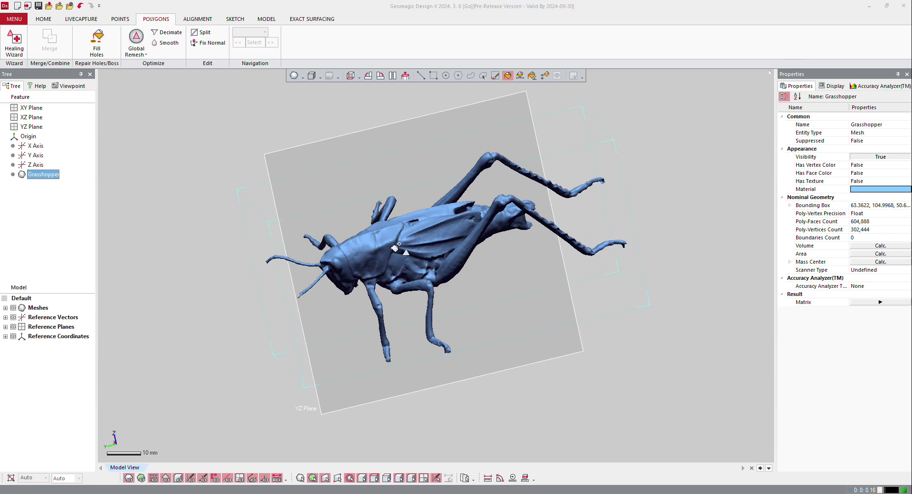
{"action": "right_click_drag", "start_coordinate": [349, 249], "coordinate": [442, 280]}
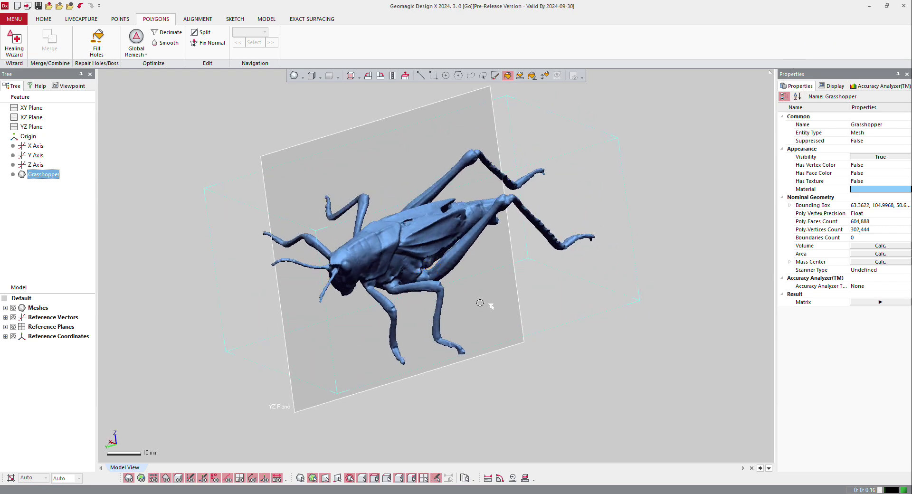
Preview a mid-level Smooth on the grasshopper mesh with Feature Preservation kept on.
{"action": "left_click", "coordinate": [177, 43]}
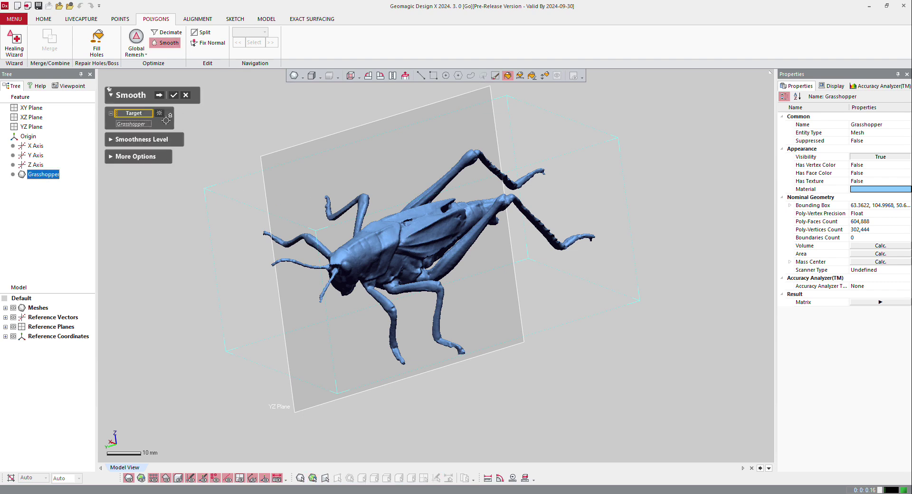
{"action": "left_click", "coordinate": [111, 140]}
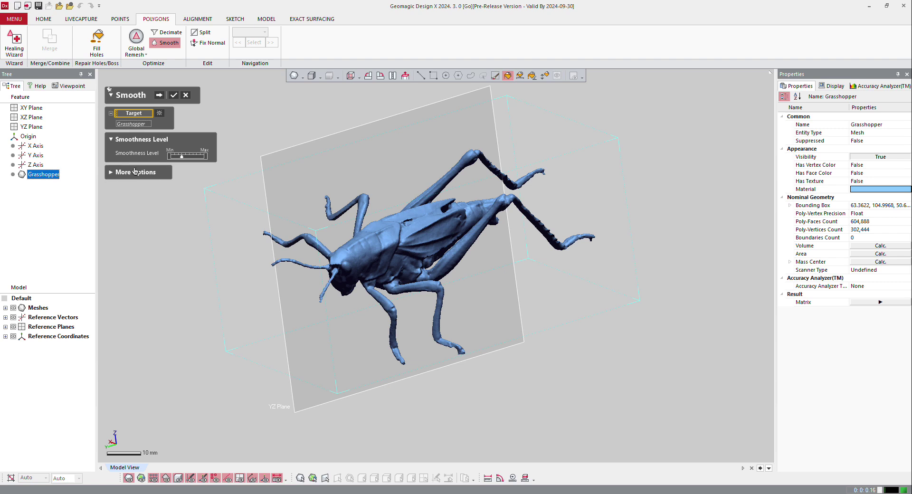
{"action": "left_click", "coordinate": [112, 173]}
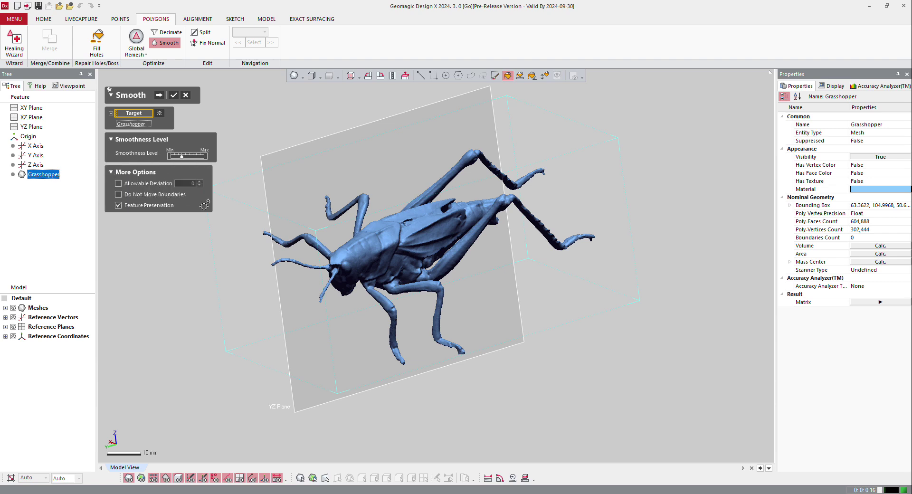
{"action": "left_click", "coordinate": [159, 95]}
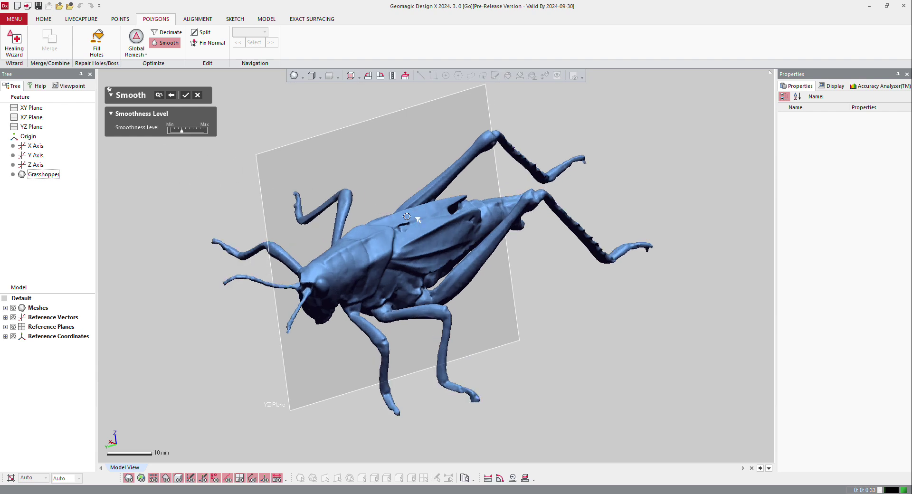
Show the Deviation for Mesh colour map and apply the smoothing.
{"action": "left_click", "coordinate": [878, 87]}
{"action": "left_click", "coordinate": [786, 151]}
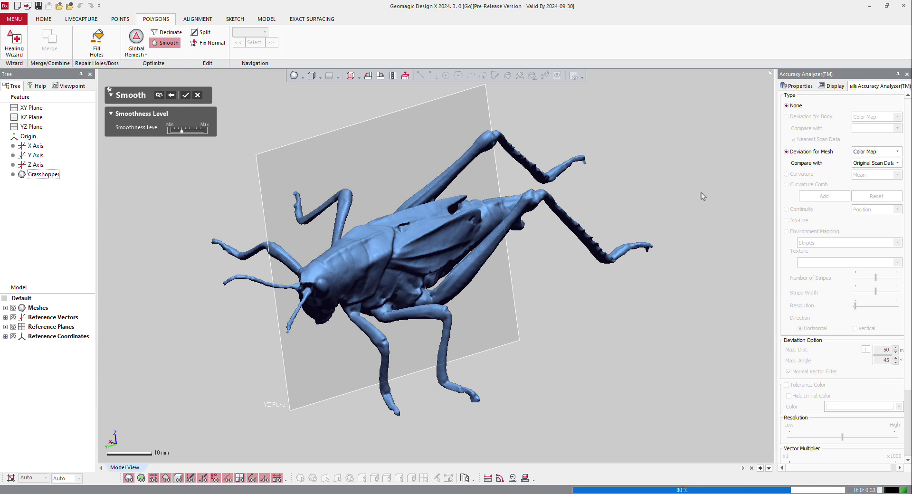
{"action": "scroll", "coordinate": [430, 214], "scroll_direction": "up", "scroll_amount": 3}
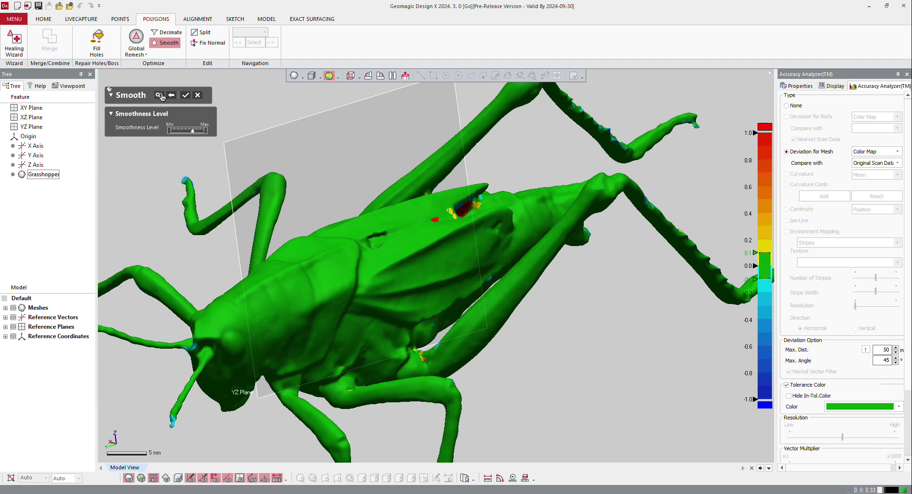
{"action": "left_click", "coordinate": [186, 95]}
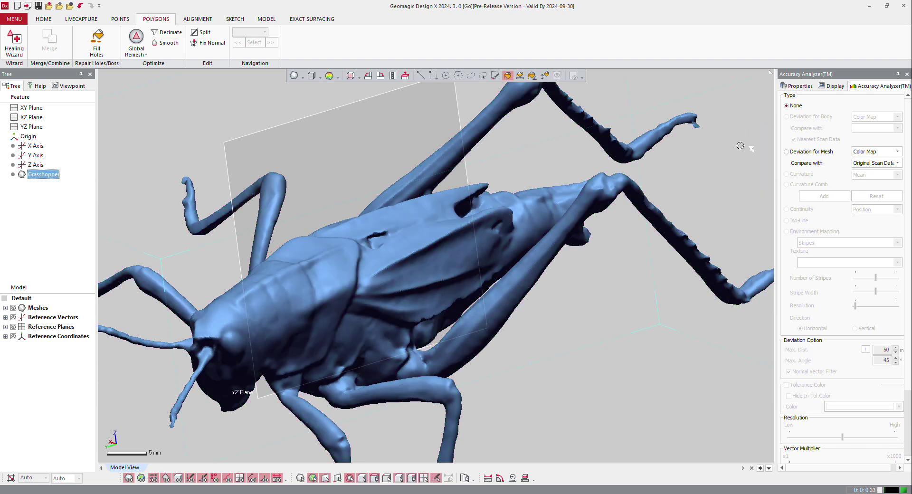
Recheck the smoothed grasshopper's deviation colour map, then set the analysis type to None.
{"action": "left_click", "coordinate": [796, 153]}
{"action": "scroll", "coordinate": [475, 214], "scroll_direction": "down", "scroll_amount": 5}
{"action": "right_click_drag", "start_coordinate": [428, 190], "coordinate": [547, 186]}
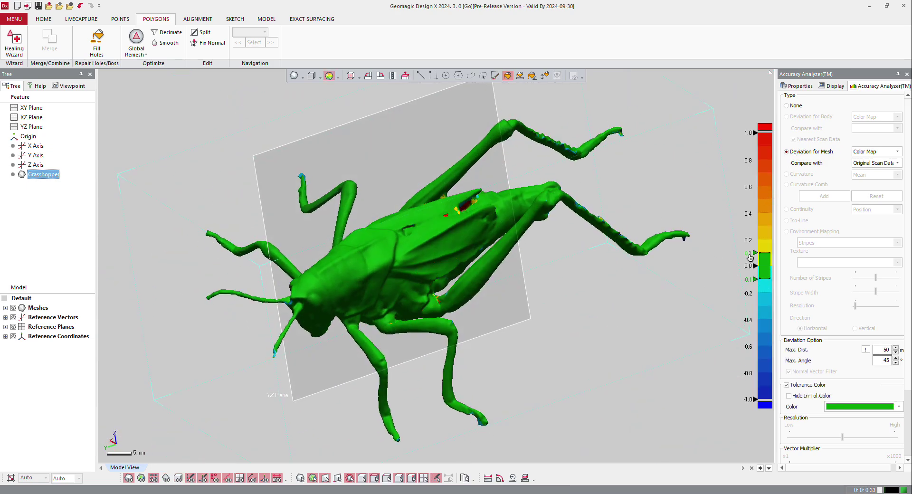
{"action": "mouse_move", "coordinate": [750, 259]}
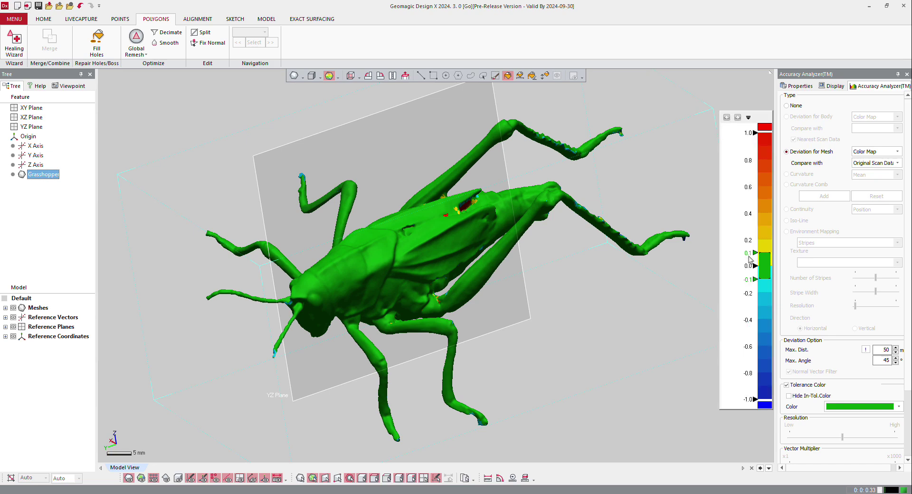
{"action": "left_click", "coordinate": [787, 105]}
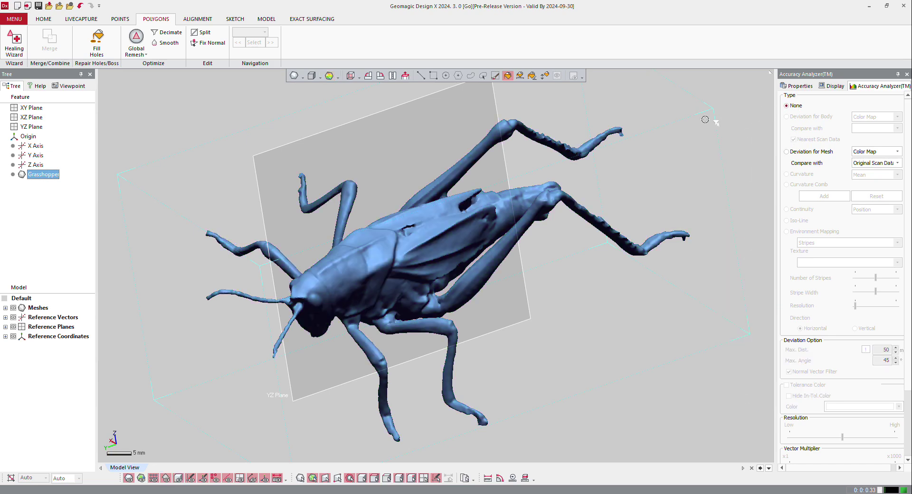